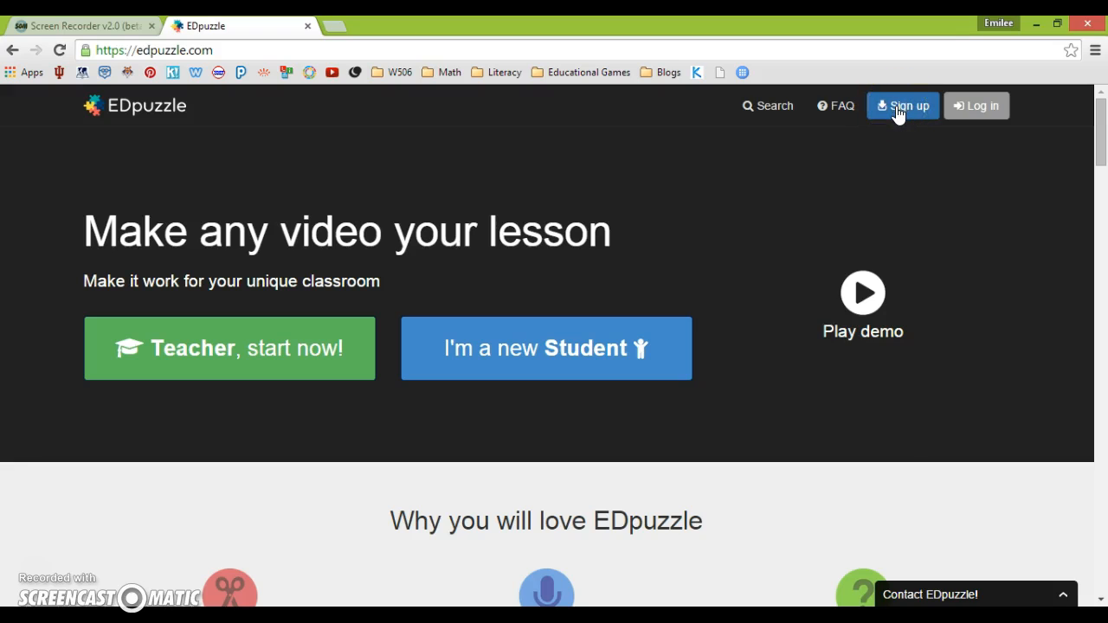
- Log in to EDpuzzle as a teacher using the existing Google account
{"action": "left_click", "coordinate": [994, 113]}
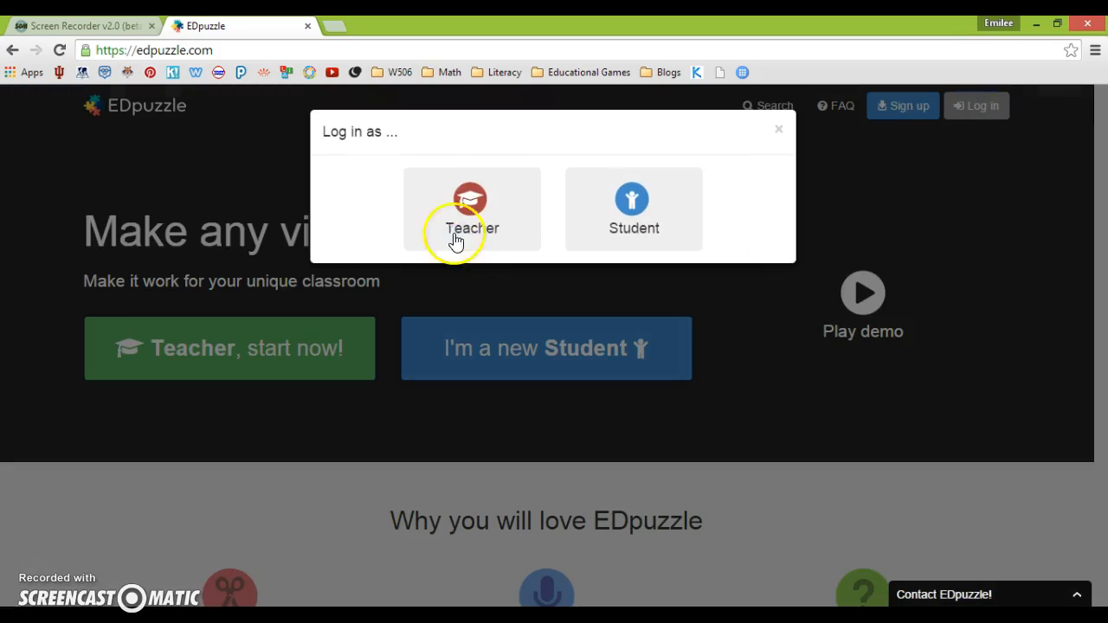
{"action": "left_click", "coordinate": [470, 221]}
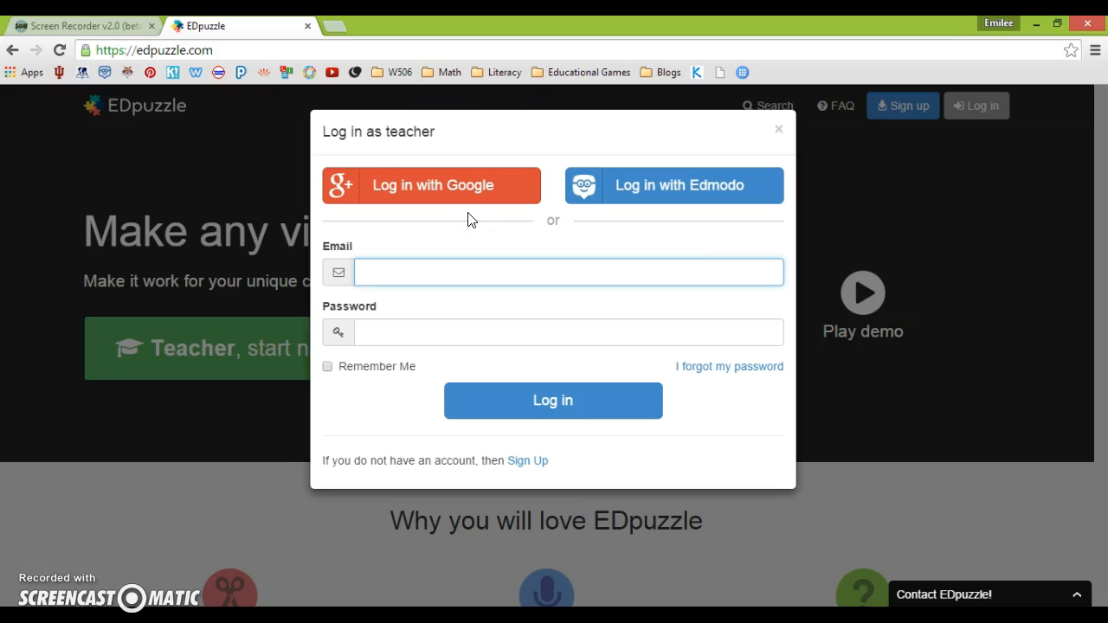
{"action": "left_click", "coordinate": [415, 187]}
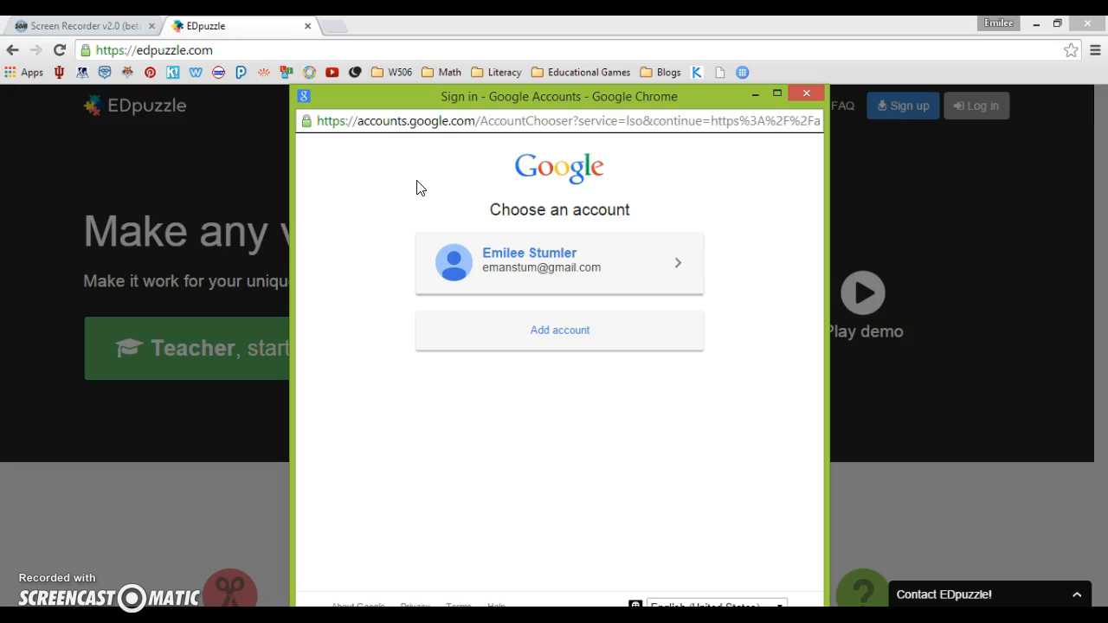
{"action": "left_click", "coordinate": [509, 270]}
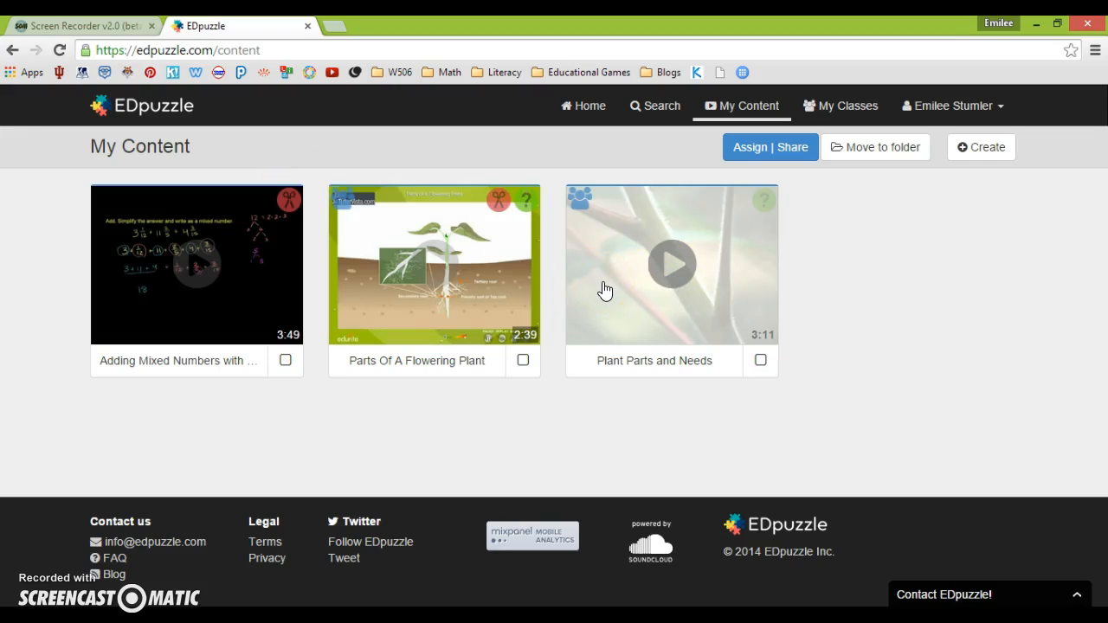
- Preview the "Plant Parts and Needs" video, submit "oxygen and food" as the answer to its first question, and close the preview
{"action": "left_click", "coordinate": [676, 270]}
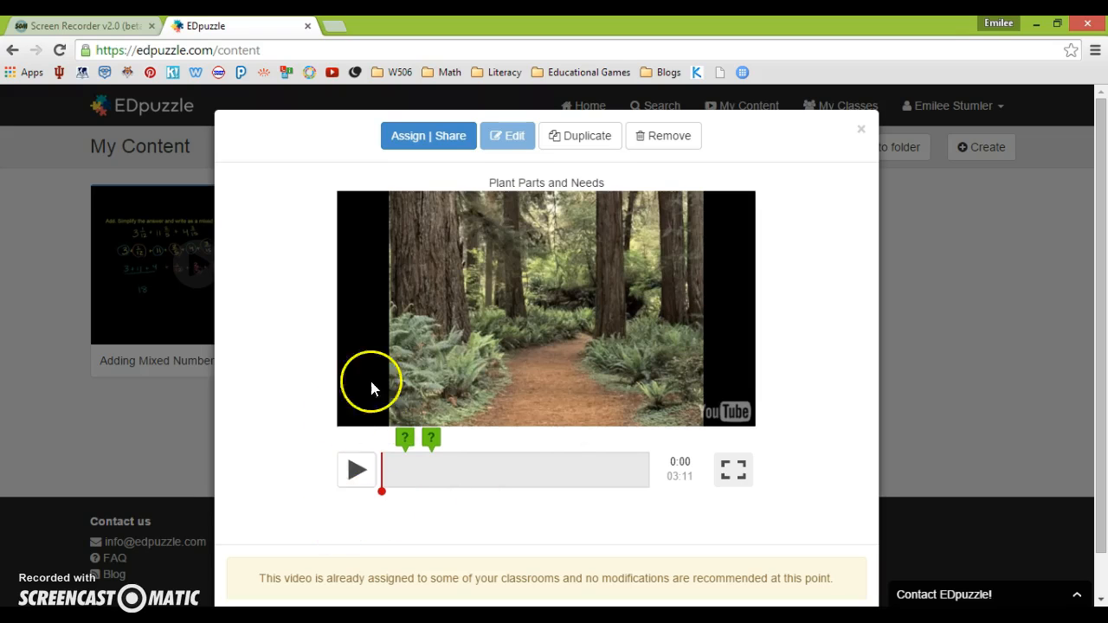
{"action": "left_click", "coordinate": [345, 481]}
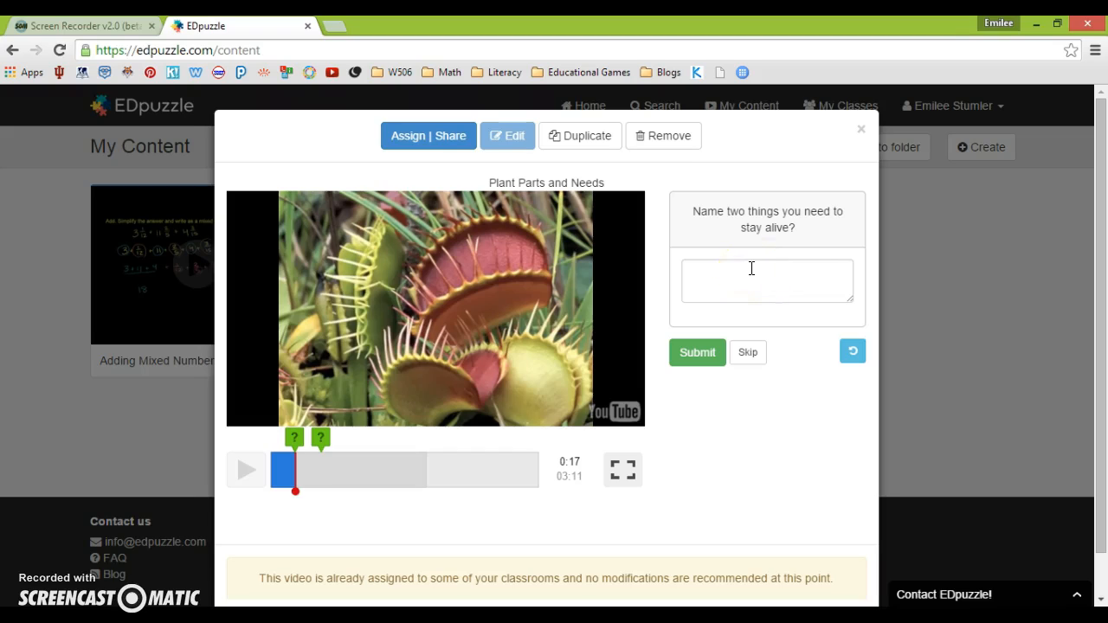
{"action": "left_click", "coordinate": [752, 269]}
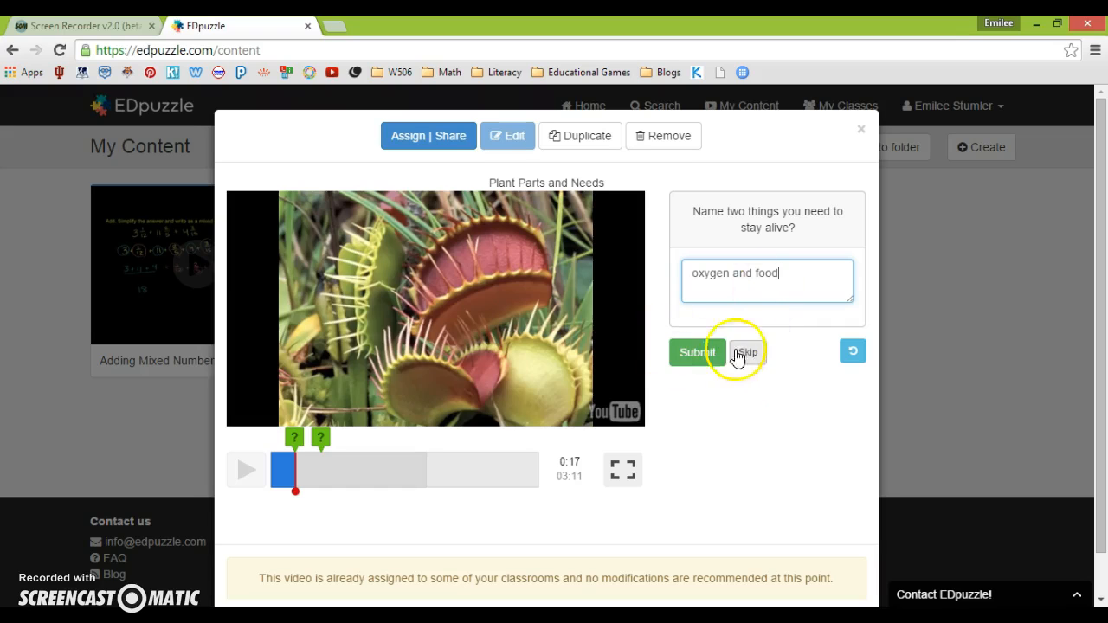
{"action": "left_click", "coordinate": [687, 352]}
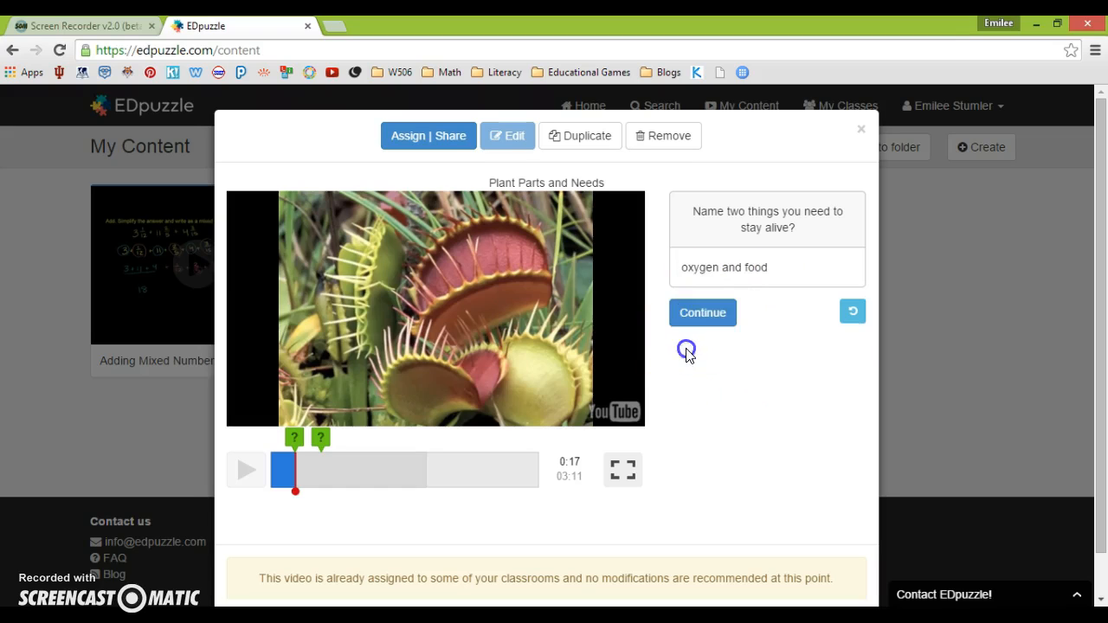
{"action": "left_click", "coordinate": [700, 310]}
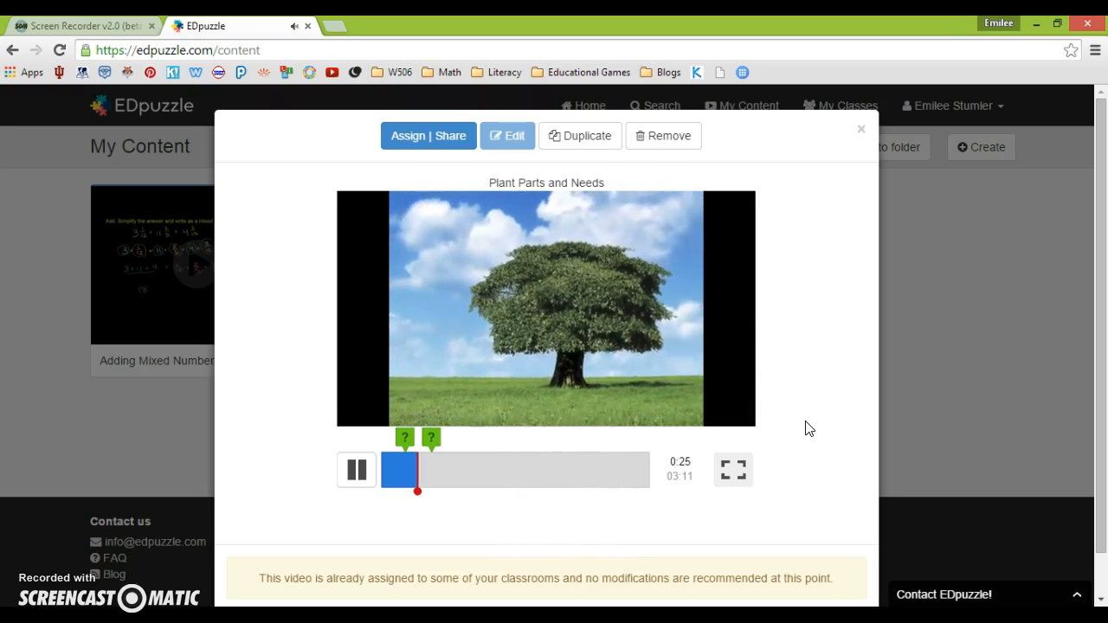
{"action": "left_click", "coordinate": [360, 475]}
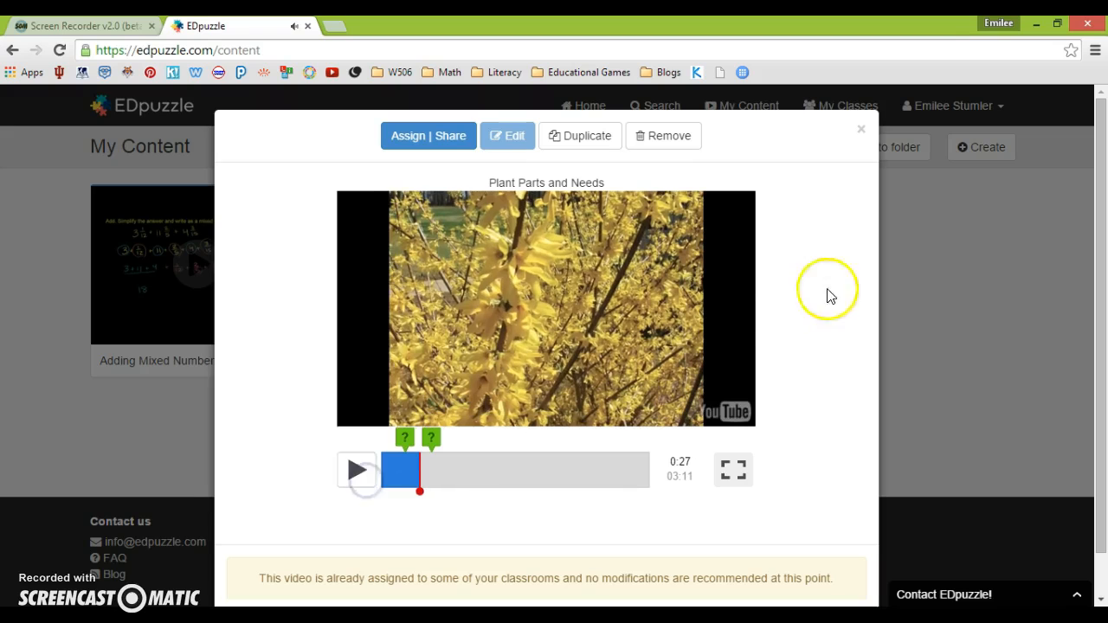
{"action": "left_click", "coordinate": [861, 129]}
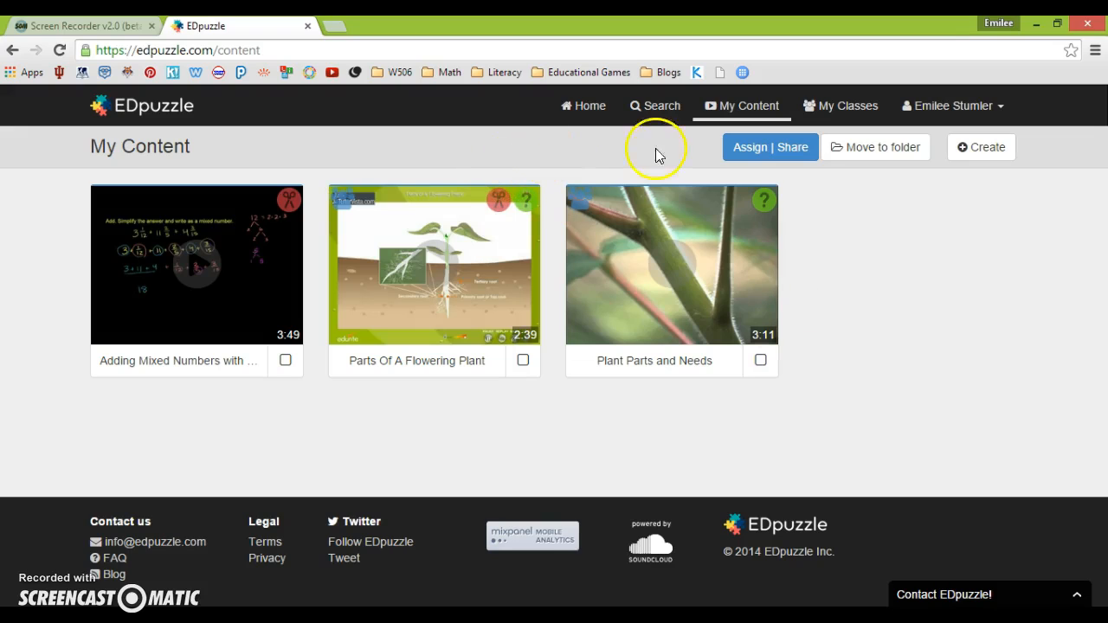
- Start creating a new video and search for "adding mixed numbers with unlike denominators"
{"action": "left_click", "coordinate": [963, 150]}
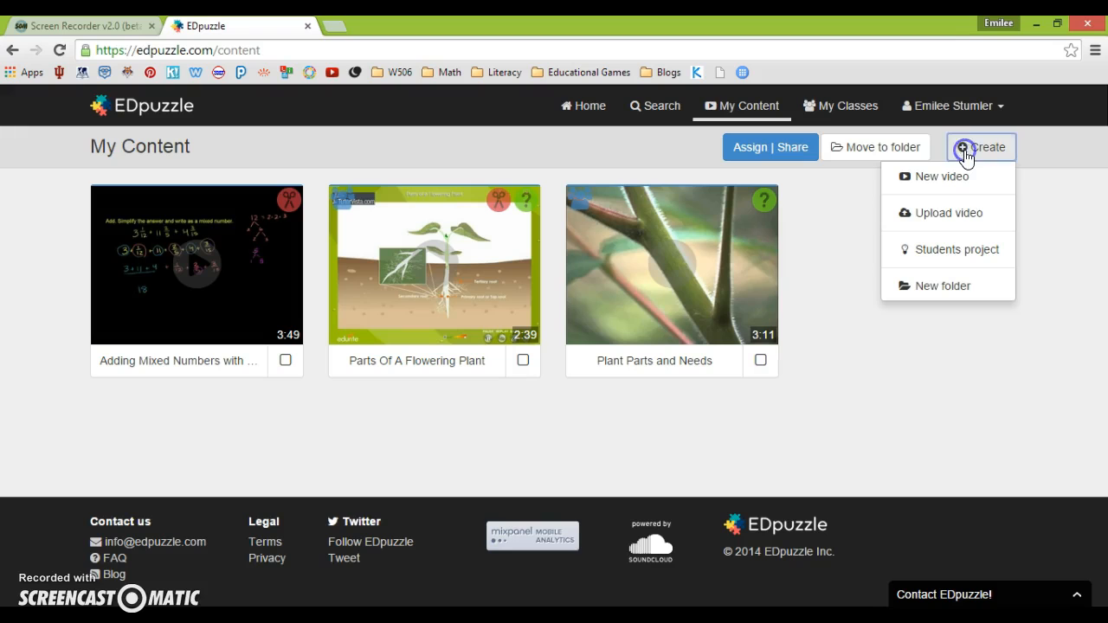
{"action": "left_click", "coordinate": [955, 178]}
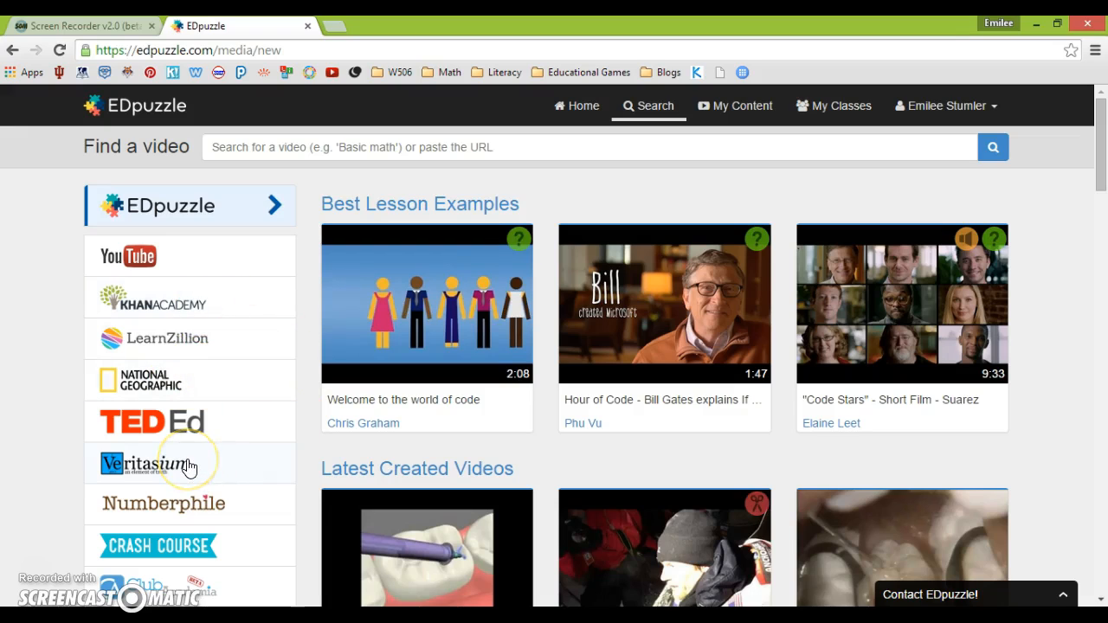
{"action": "mouse_move", "coordinate": [1102, 168]}
{"action": "left_mouse_down"}
{"action": "mouse_move", "coordinate": [1100, 223]}
{"action": "mouse_move", "coordinate": [1103, 149]}
{"action": "left_mouse_up"}
{"action": "left_click", "coordinate": [282, 146]}
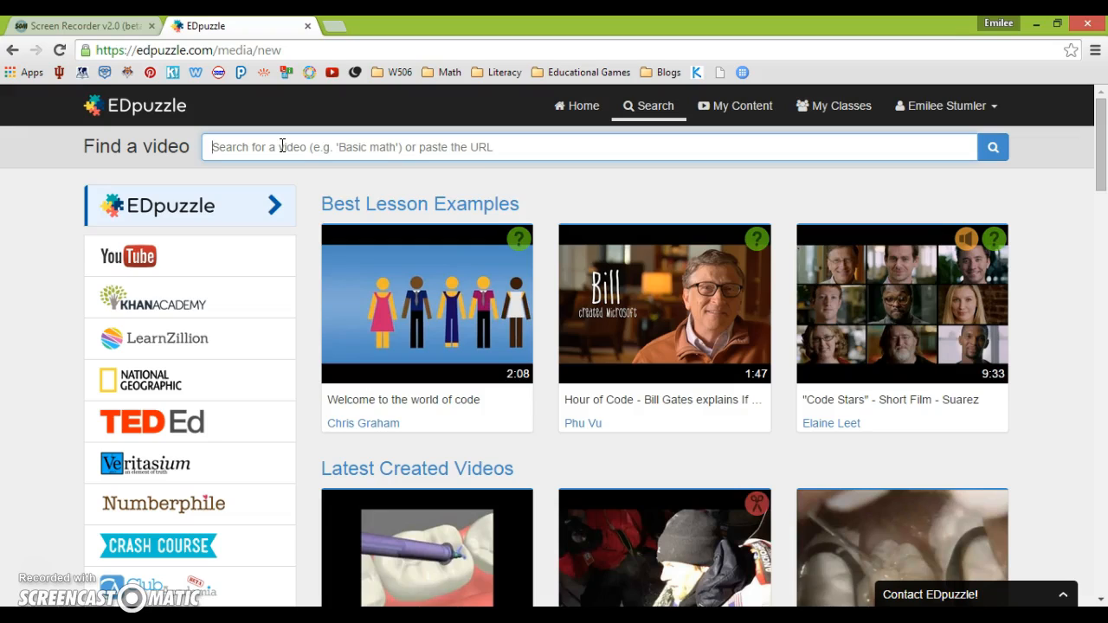
{"action": "type", "text": "add"}
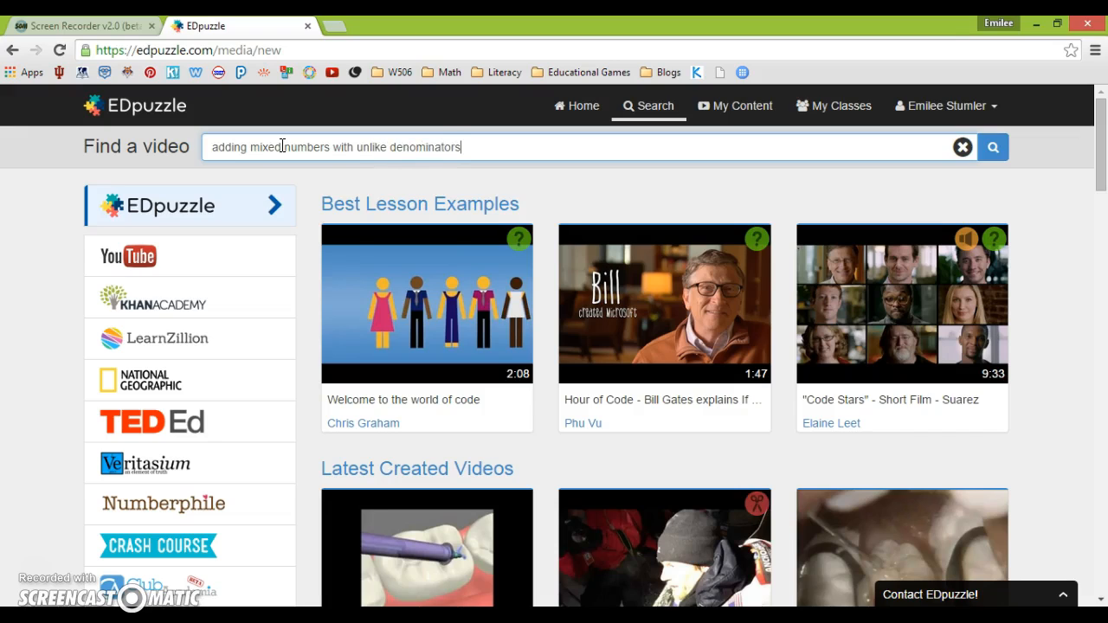
{"action": "key", "text": "Return"}
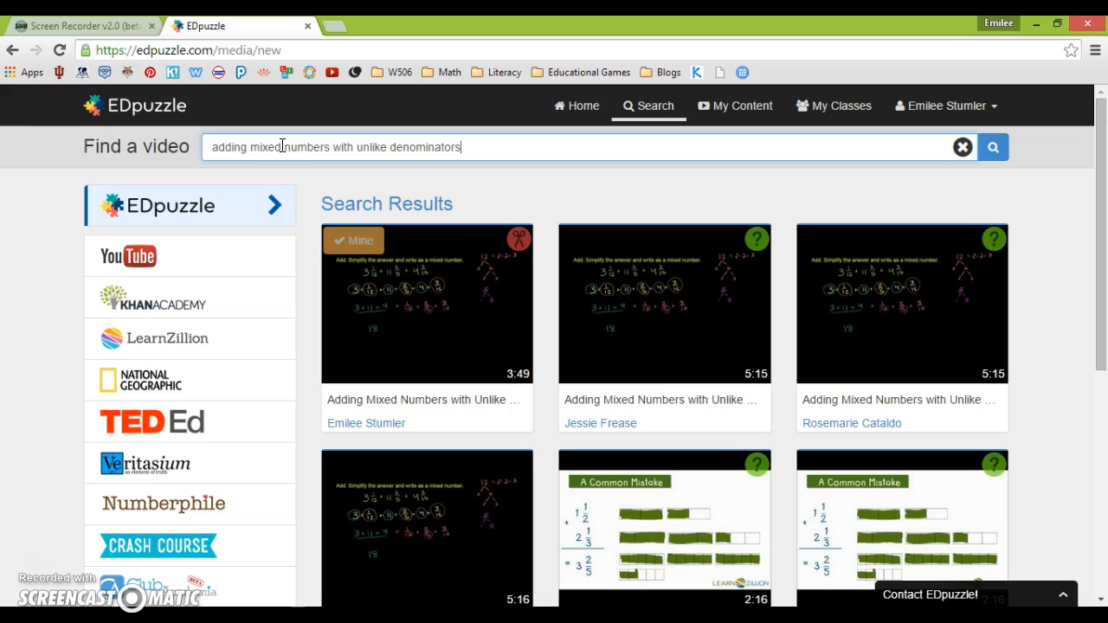
- Limit the search to Khan Academy and use the 5:16 "Adding Mixed Numbers with Unlike Denominators" video for a lesson
{"action": "left_click", "coordinate": [181, 250]}
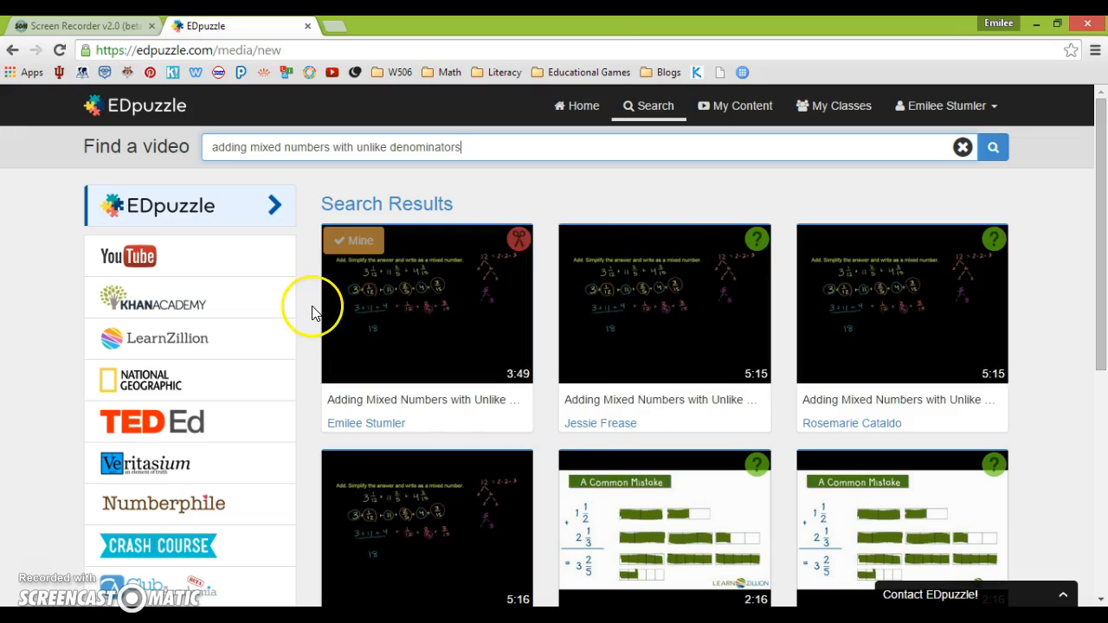
{"action": "left_click", "coordinate": [198, 317]}
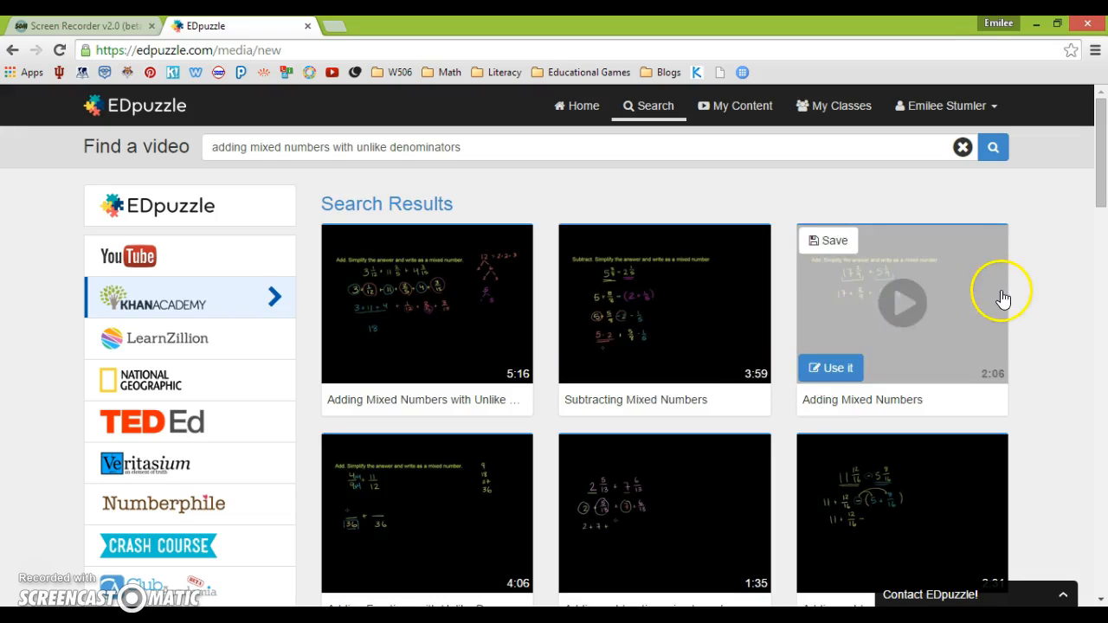
{"action": "mouse_move", "coordinate": [1102, 188]}
{"action": "left_mouse_down"}
{"action": "mouse_move", "coordinate": [1102, 214]}
{"action": "mouse_move", "coordinate": [1102, 178]}
{"action": "left_mouse_up"}
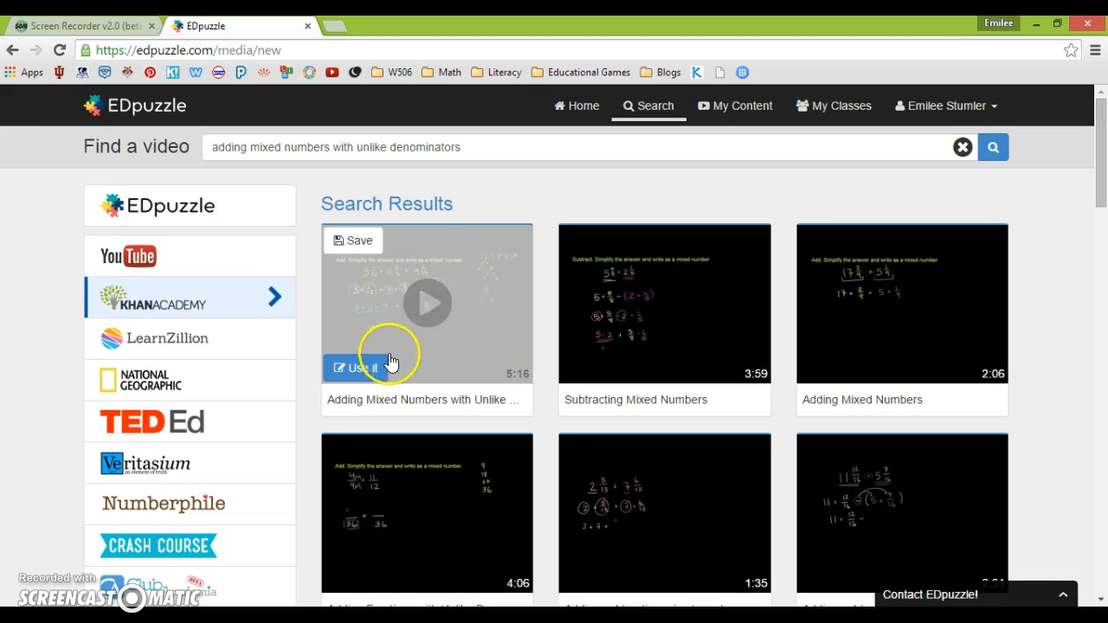
{"action": "left_click", "coordinate": [359, 251]}
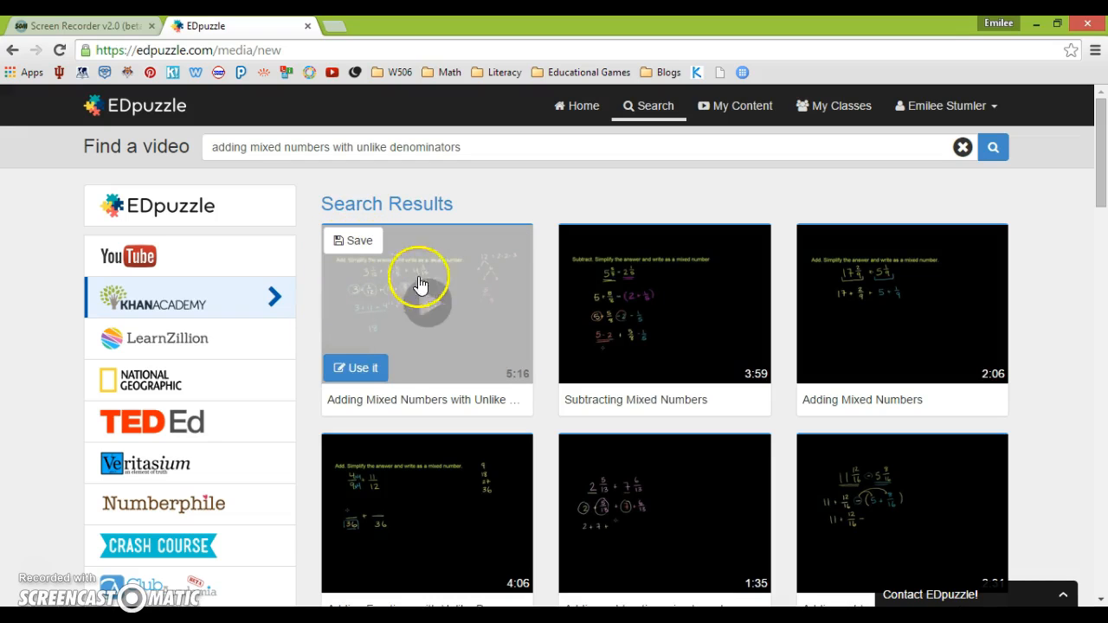
{"action": "left_click", "coordinate": [364, 368]}
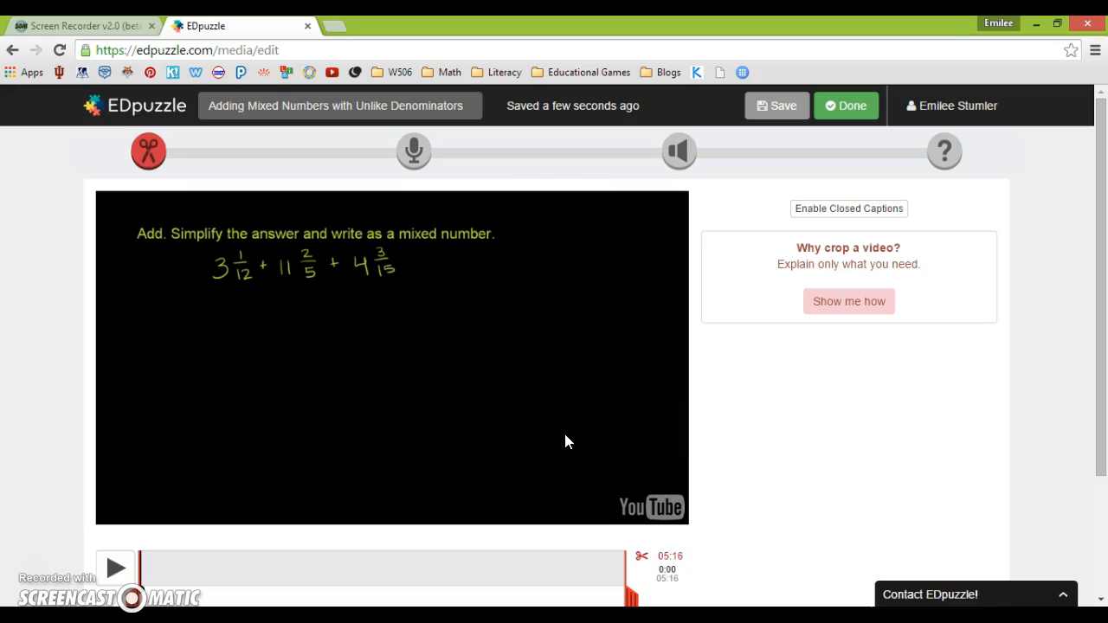
- Crop the video so that it runs from 0:19 to 03:40
{"action": "left_click_drag", "start_coordinate": [139, 596], "coordinate": [170, 587]}
{"action": "left_click_drag", "start_coordinate": [629, 598], "coordinate": [498, 565]}
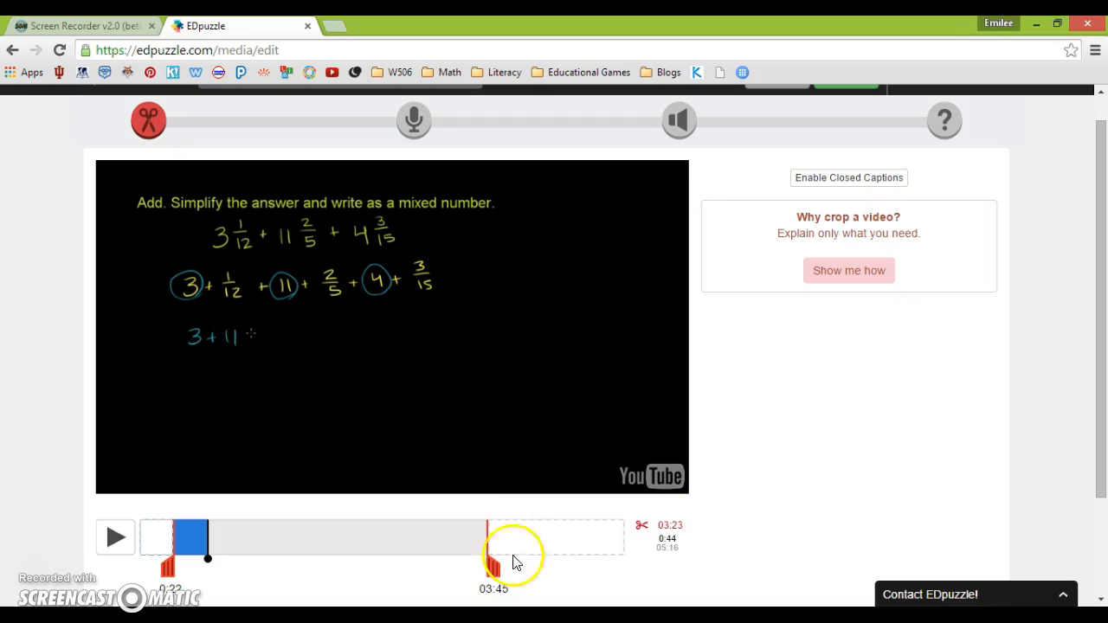
{"action": "mouse_move", "coordinate": [492, 569]}
{"action": "left_mouse_down"}
{"action": "mouse_move", "coordinate": [505, 568]}
{"action": "mouse_move", "coordinate": [474, 570]}
{"action": "left_mouse_up"}
{"action": "left_click_drag", "start_coordinate": [167, 567], "coordinate": [159, 571]}
{"action": "left_click_drag", "start_coordinate": [474, 567], "coordinate": [490, 568]}
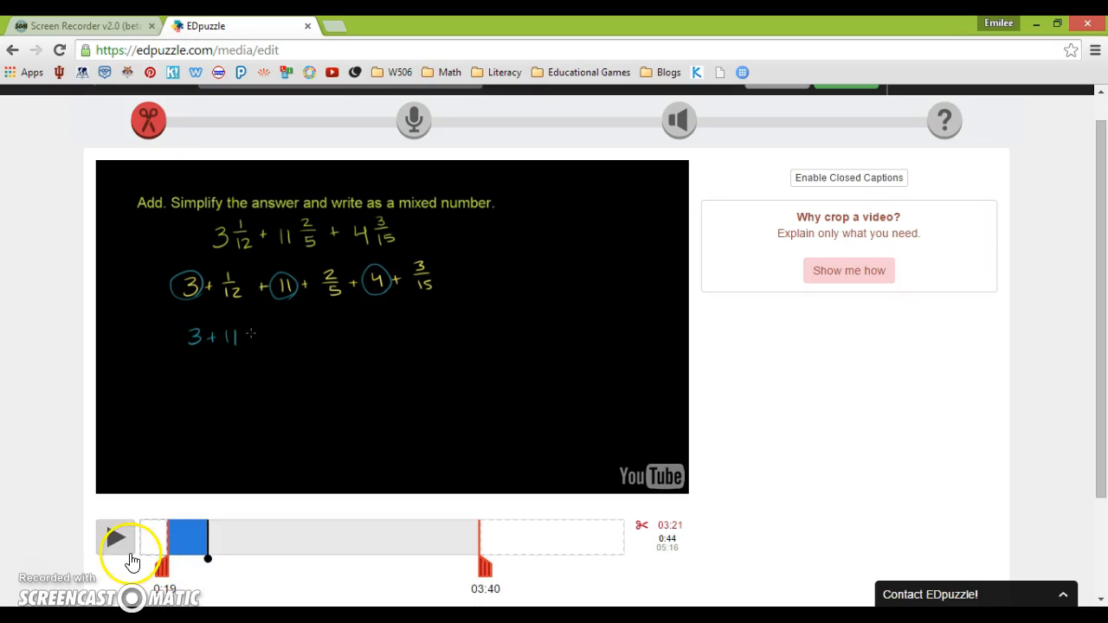
- Examine the audio track and audio notes stages of the video editor
{"action": "left_click", "coordinate": [414, 124]}
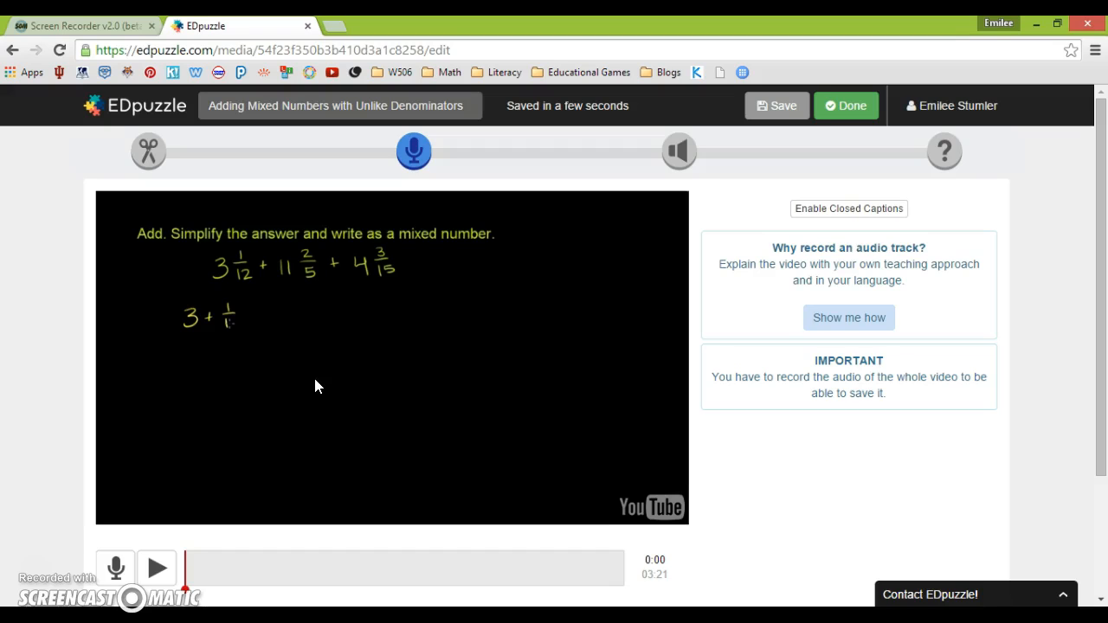
{"action": "left_click", "coordinate": [683, 155]}
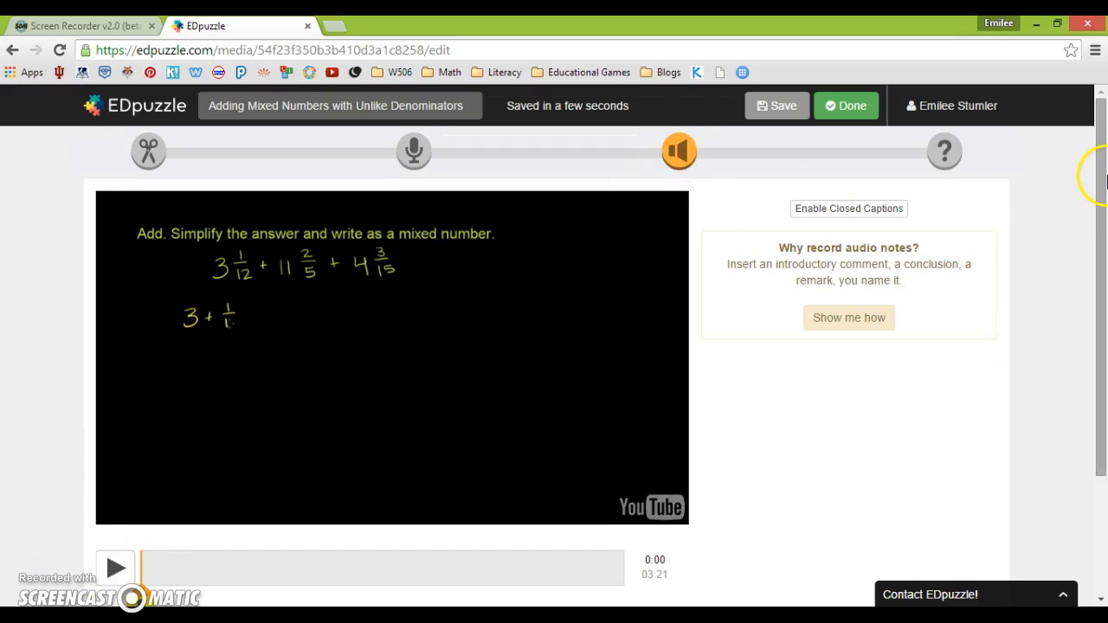
{"action": "left_click_drag", "start_coordinate": [1104, 179], "coordinate": [1103, 208]}
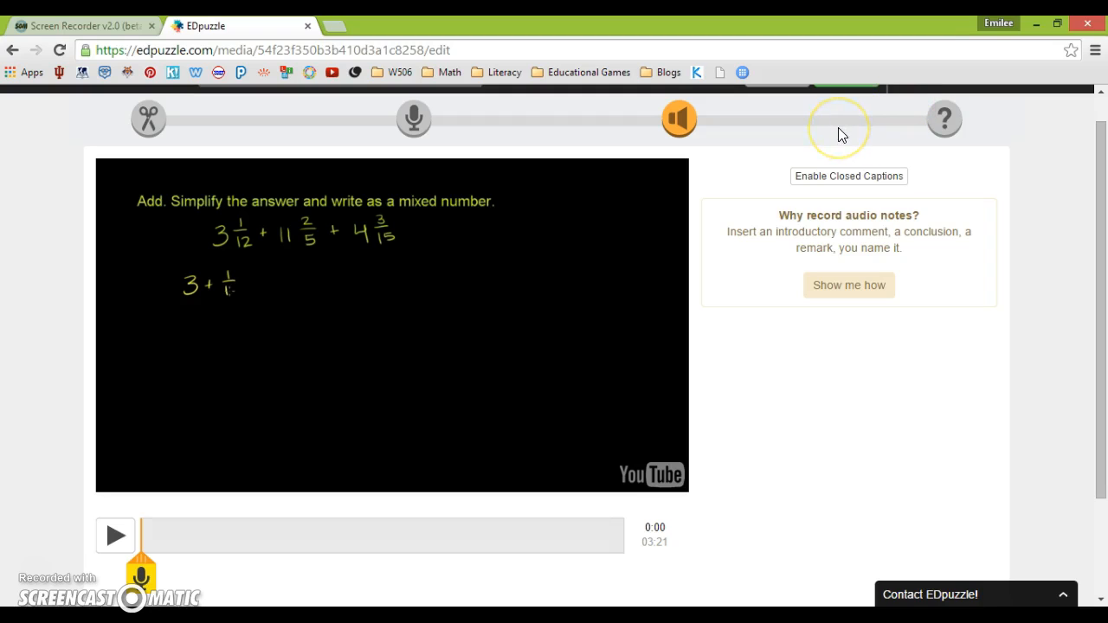
- Go to the quiz stage, place the question marker at 0:11 on the timeline, and open its question editor
{"action": "left_click", "coordinate": [945, 126]}
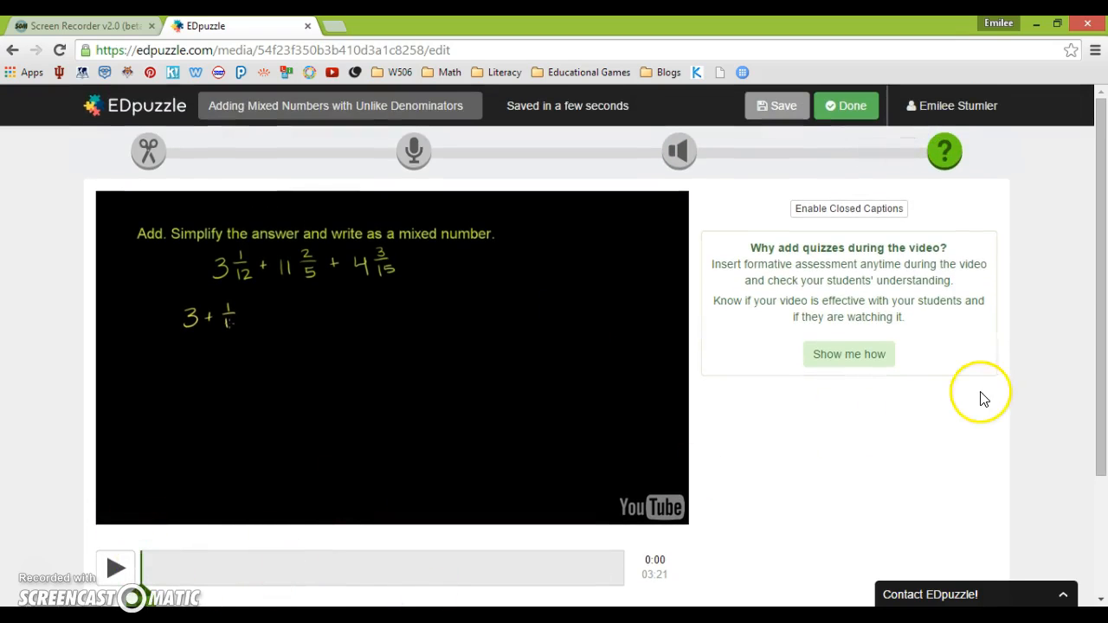
{"action": "left_click_drag", "start_coordinate": [1101, 343], "coordinate": [1094, 407]}
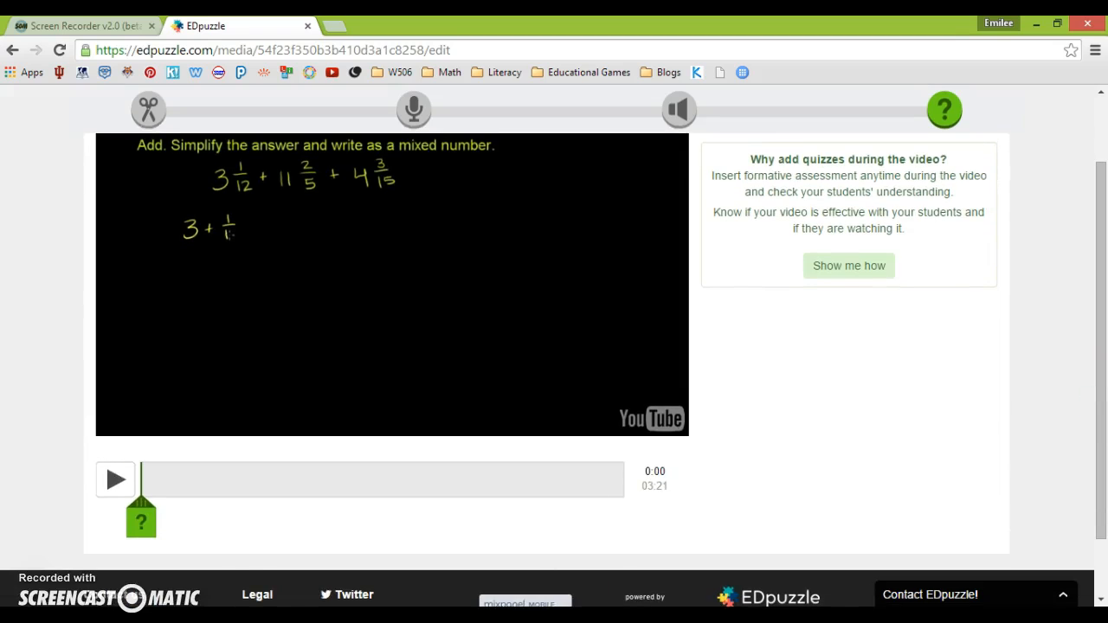
{"action": "left_click_drag", "start_coordinate": [143, 527], "coordinate": [179, 523]}
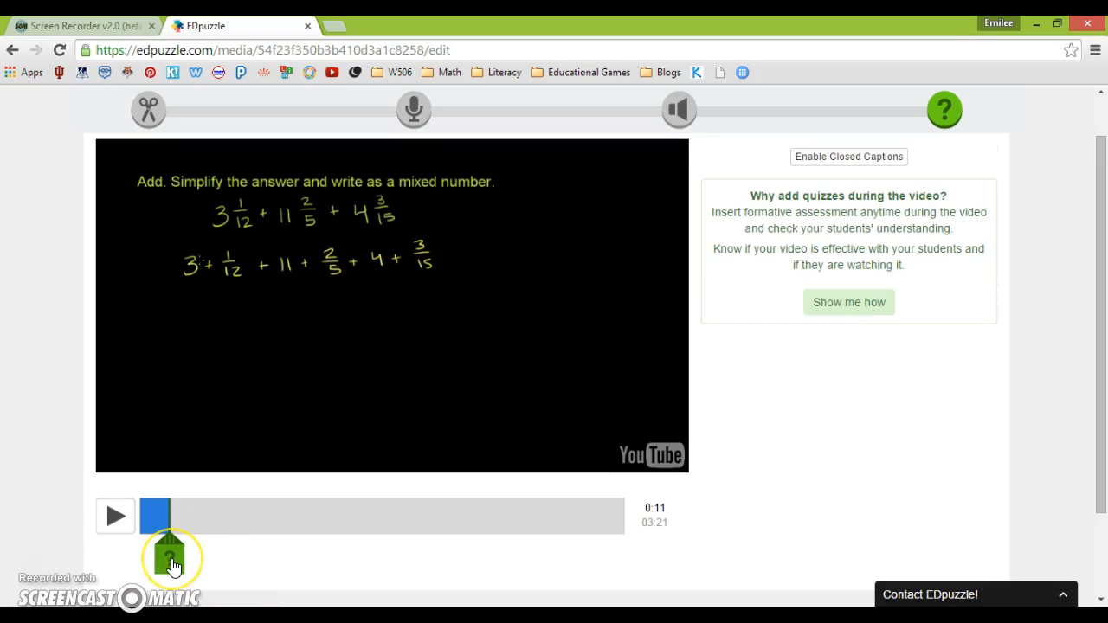
{"action": "left_click", "coordinate": [170, 561]}
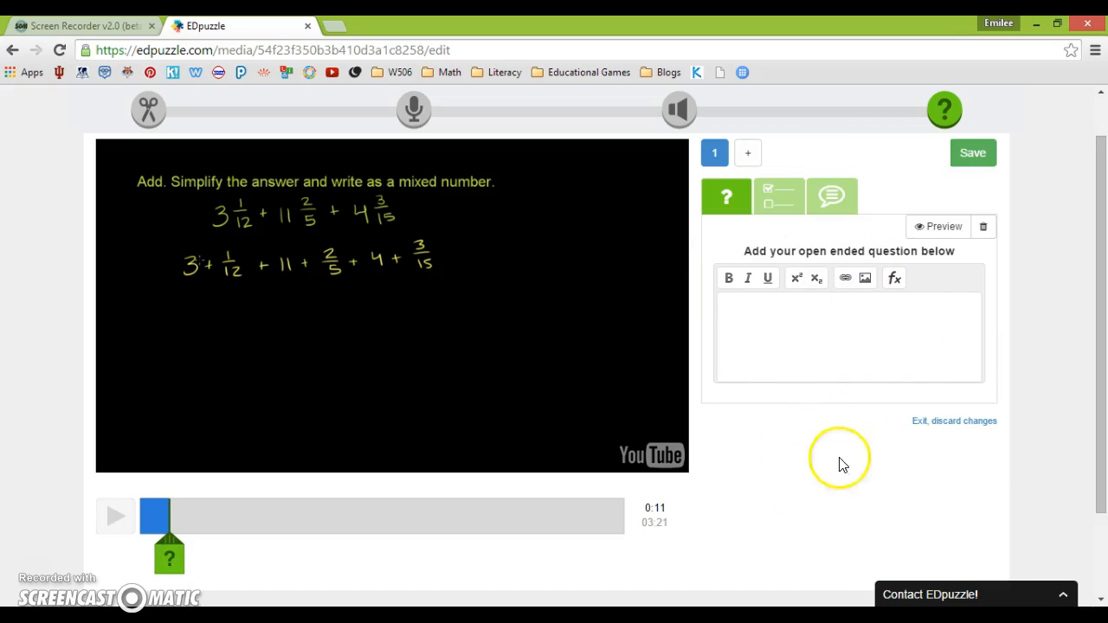
- Look through the multiple-choice and comment types for the quiz item, and save the empty comment
{"action": "left_click", "coordinate": [768, 200]}
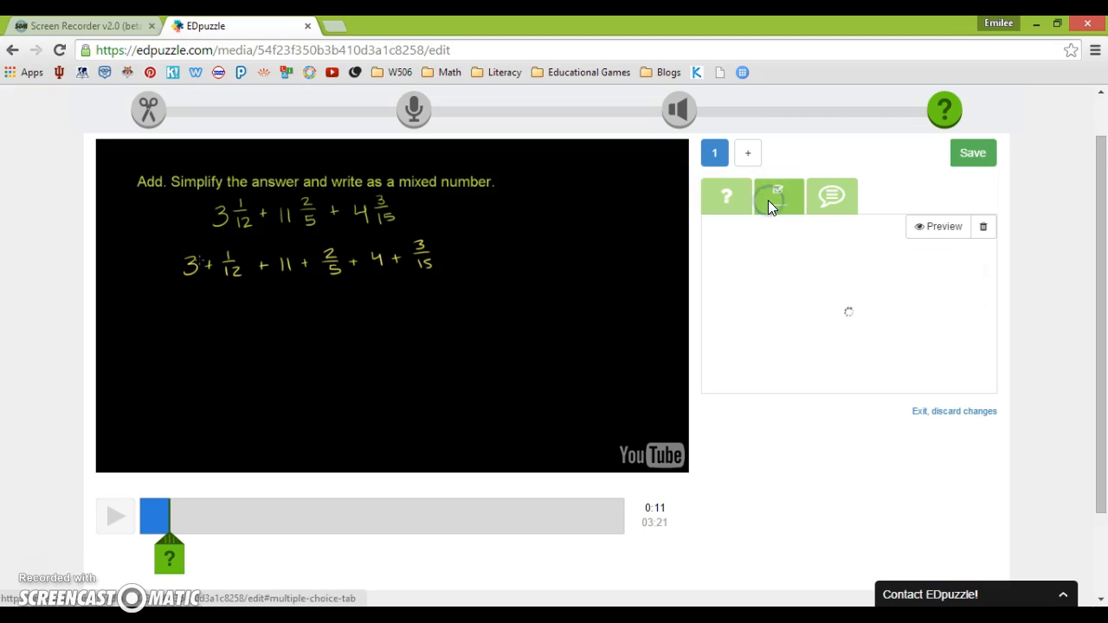
{"action": "left_click", "coordinate": [819, 193]}
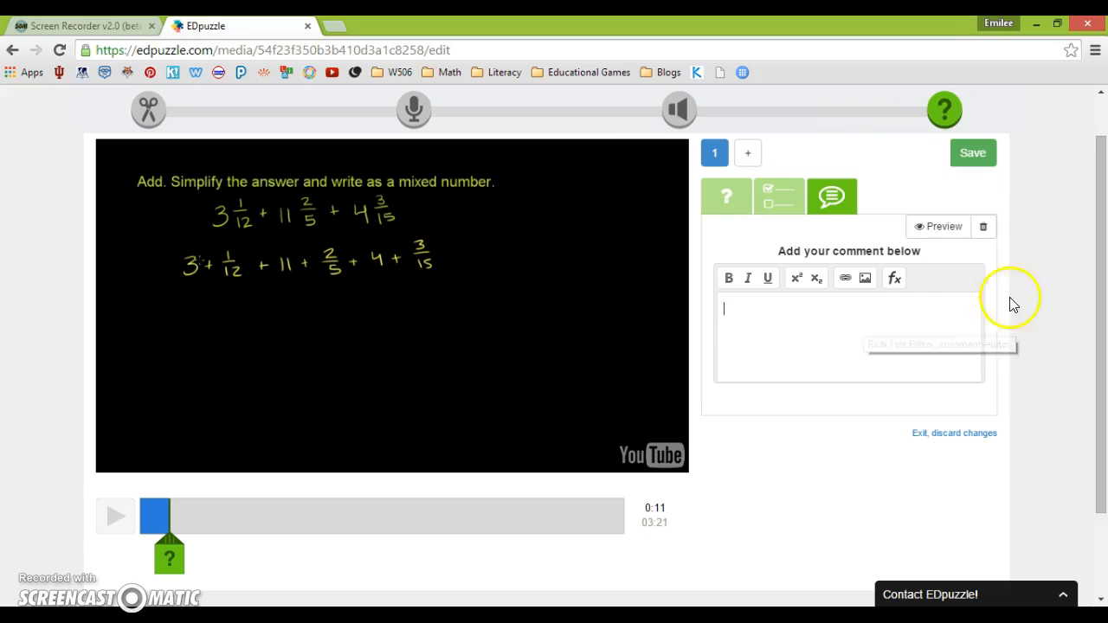
{"action": "left_click", "coordinate": [973, 153]}
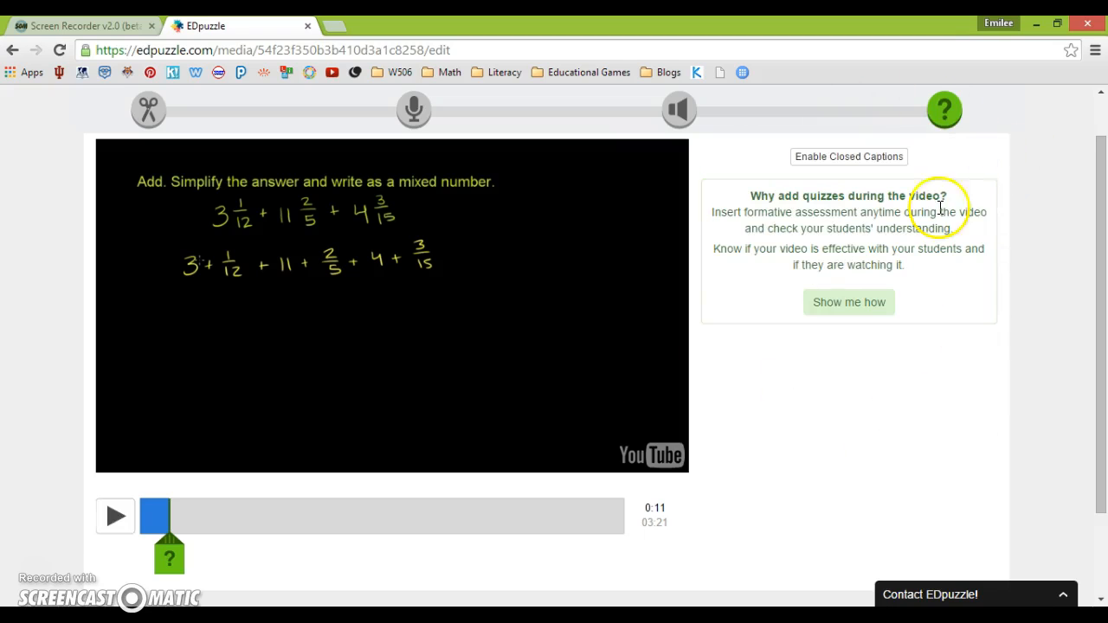